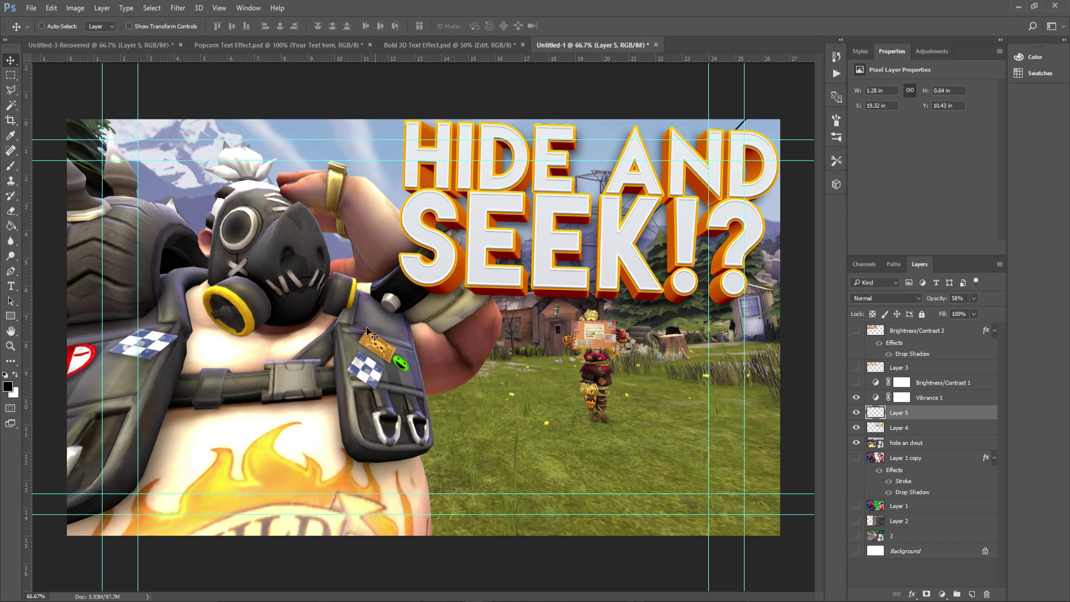
Step: Hide the hide-and-seek title and Roadhog layers, and show the D.Va Layer 1 copy and blurred Layer 2
{"action": "left_click", "coordinate": [875, 341]}
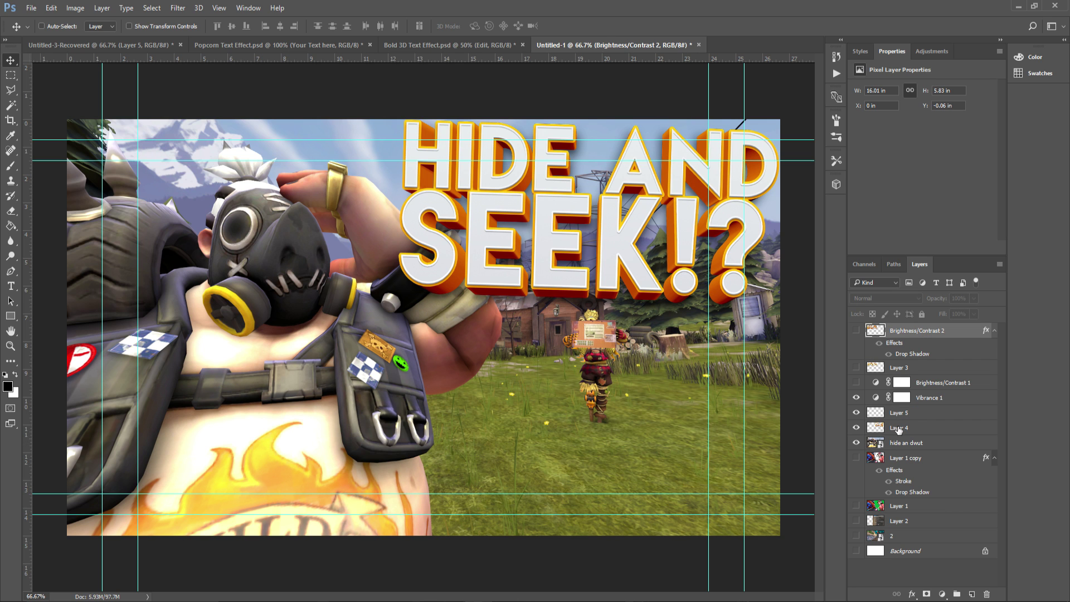
{"action": "left_click", "coordinate": [857, 442]}
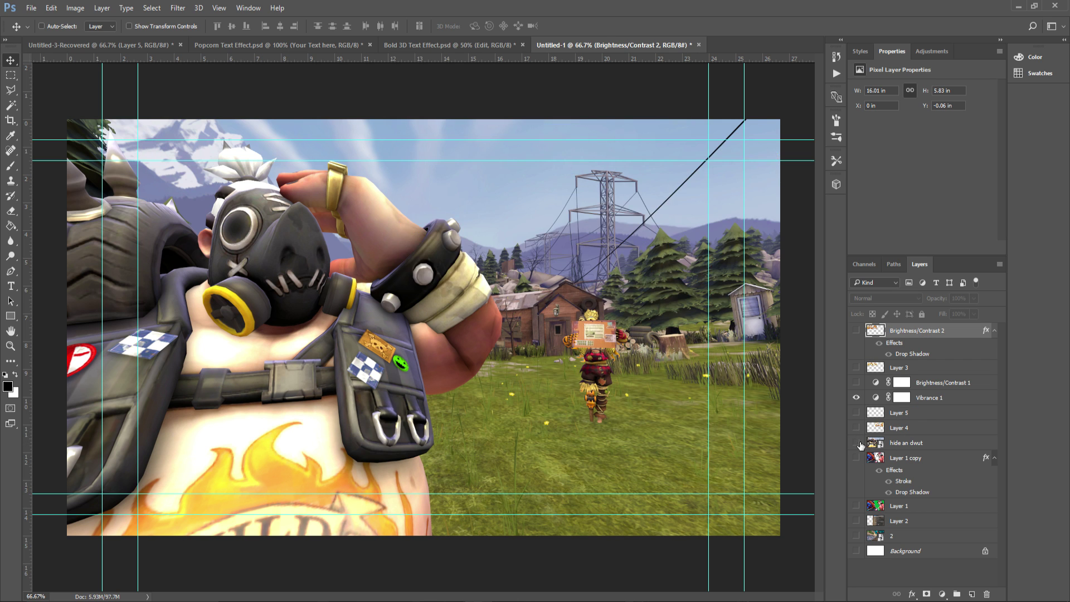
{"action": "left_click", "coordinate": [856, 458]}
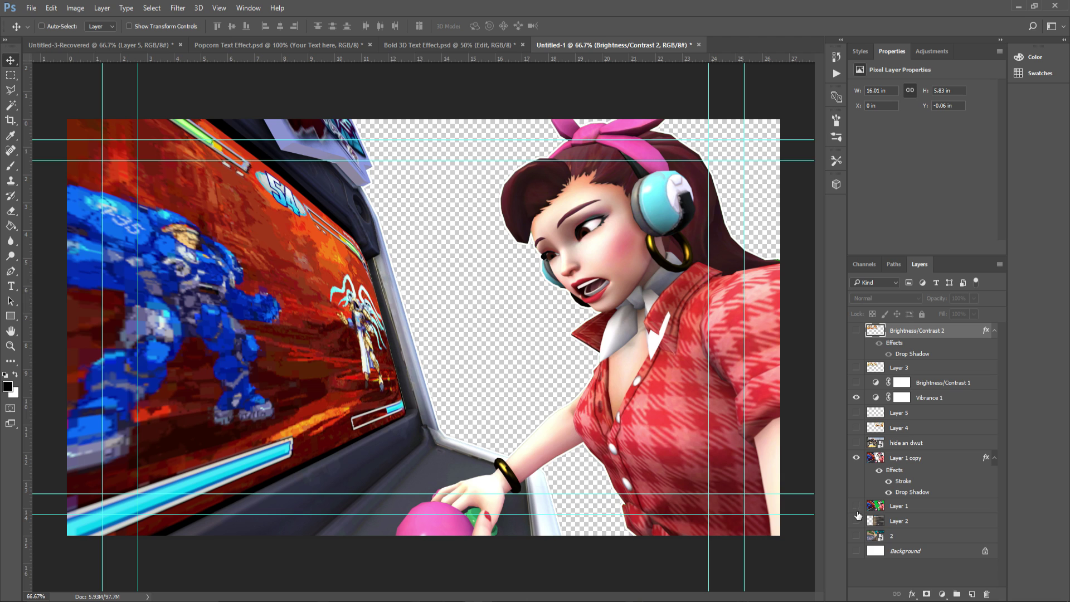
{"action": "left_click", "coordinate": [855, 521]}
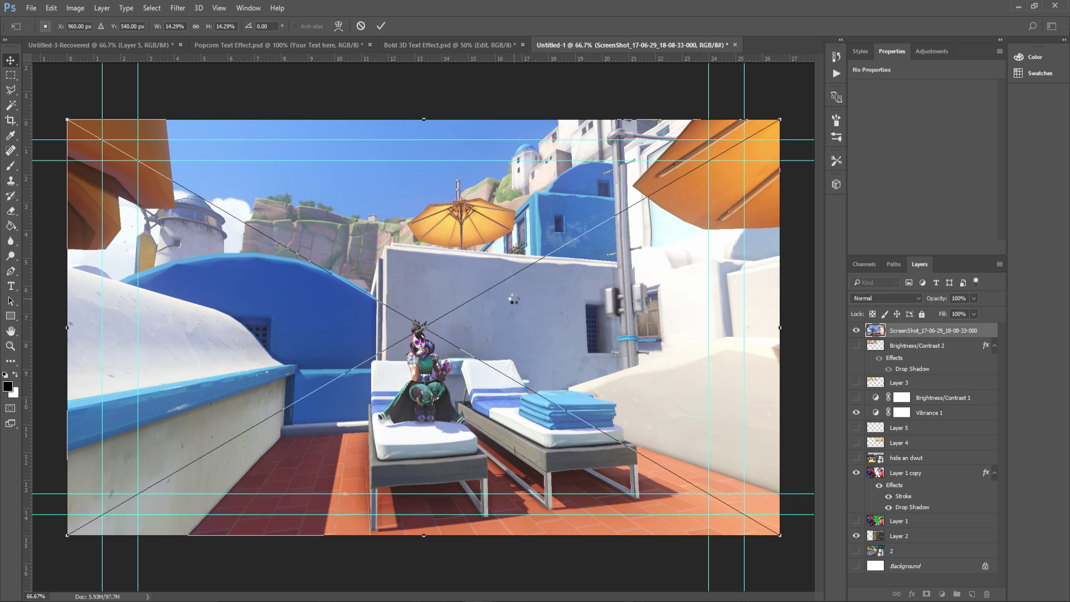
Step: Confirm the placed screenshot and scale it up well beyond the canvas with Free Transform
{"action": "key", "text": "Return"}
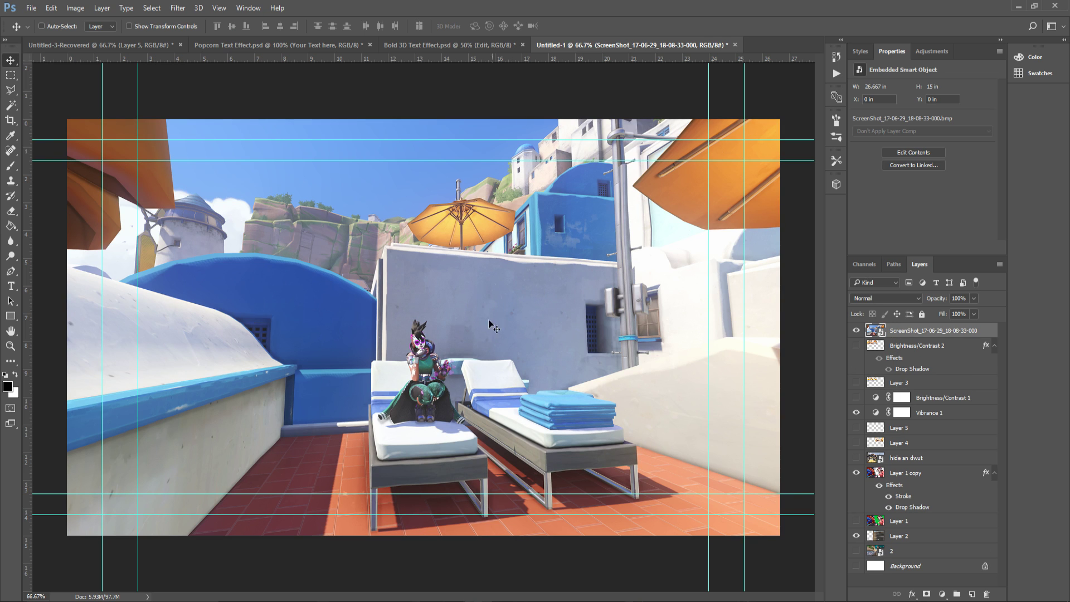
{"action": "scroll", "coordinate": [298, 289], "scroll_direction": "down", "scroll_amount": 10}
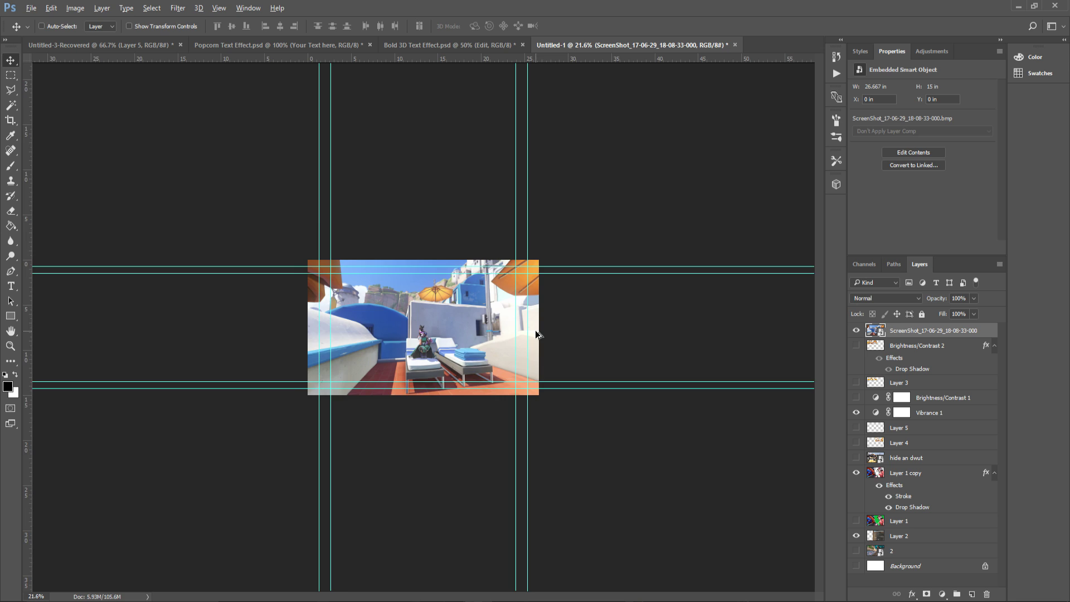
{"action": "key", "text": "ctrl+t"}
{"action": "mouse_move", "coordinate": [494, 367]}
{"action": "left_mouse_down"}
{"action": "mouse_move", "coordinate": [795, 491]}
{"action": "mouse_move", "coordinate": [543, 329]}
{"action": "mouse_move", "coordinate": [626, 470]}
{"action": "mouse_move", "coordinate": [501, 363]}
{"action": "mouse_move", "coordinate": [501, 382]}
{"action": "left_mouse_up"}
{"action": "key", "text": "Return"}
{"action": "scroll", "coordinate": [394, 356], "scroll_direction": "up", "scroll_amount": 5}
Step: Move the screenshot layer below Vibrance 1, then below the HIDE AND SEEK title
{"action": "left_click_drag", "start_coordinate": [295, 356], "coordinate": [295, 357]}
{"action": "left_click_drag", "start_coordinate": [873, 372], "coordinate": [872, 415]}
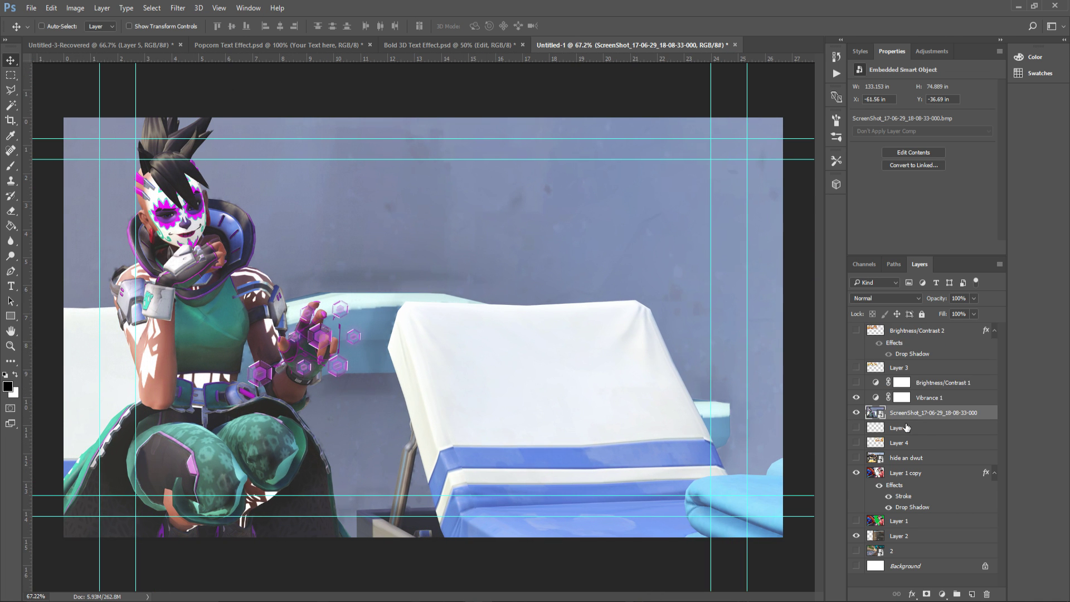
{"action": "left_click", "coordinate": [920, 399]}
{"action": "left_click", "coordinate": [856, 331]}
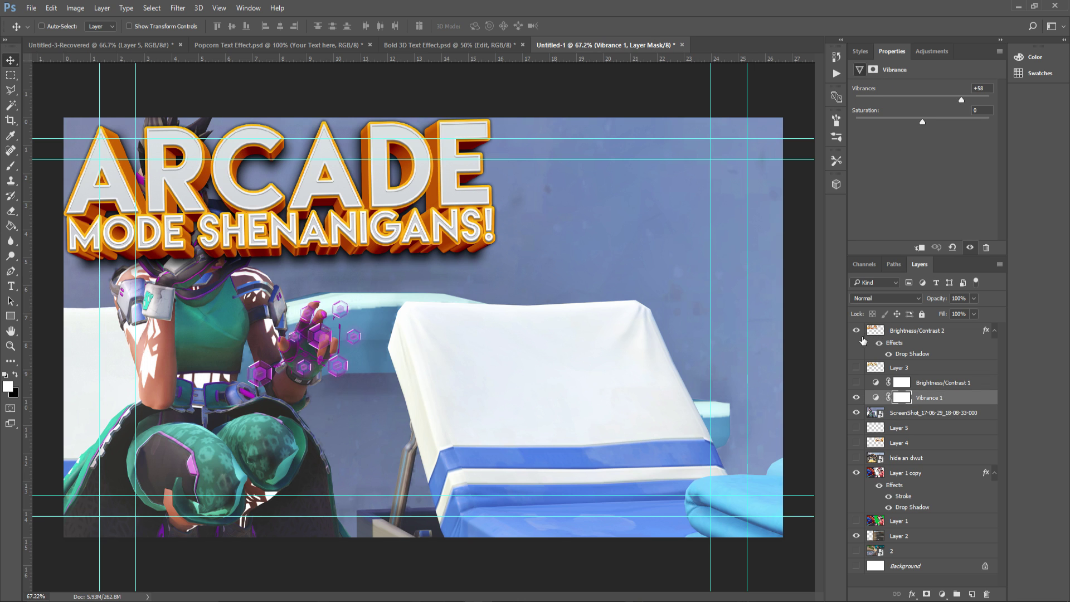
{"action": "left_click", "coordinate": [856, 330]}
{"action": "left_click", "coordinate": [855, 368]}
{"action": "left_click", "coordinate": [903, 371]}
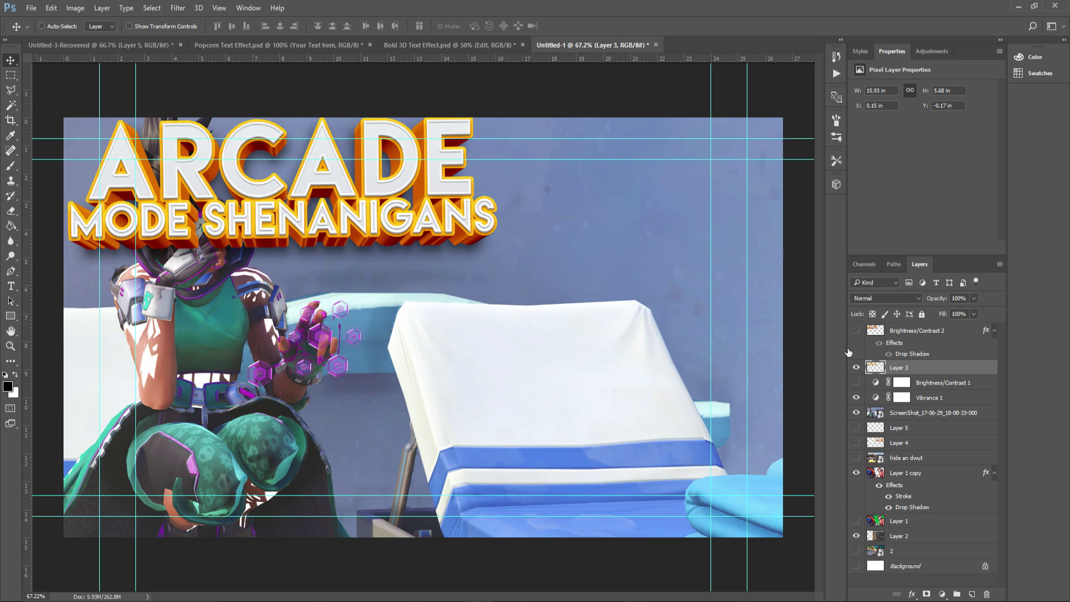
{"action": "left_click", "coordinate": [856, 367]}
{"action": "left_click_drag", "start_coordinate": [885, 412], "coordinate": [898, 393]}
Step: Show the HIDE AND SEEK title layer and enlarge it toward the left
{"action": "left_click", "coordinate": [855, 427]}
{"action": "key", "text": "ctrl+t"}
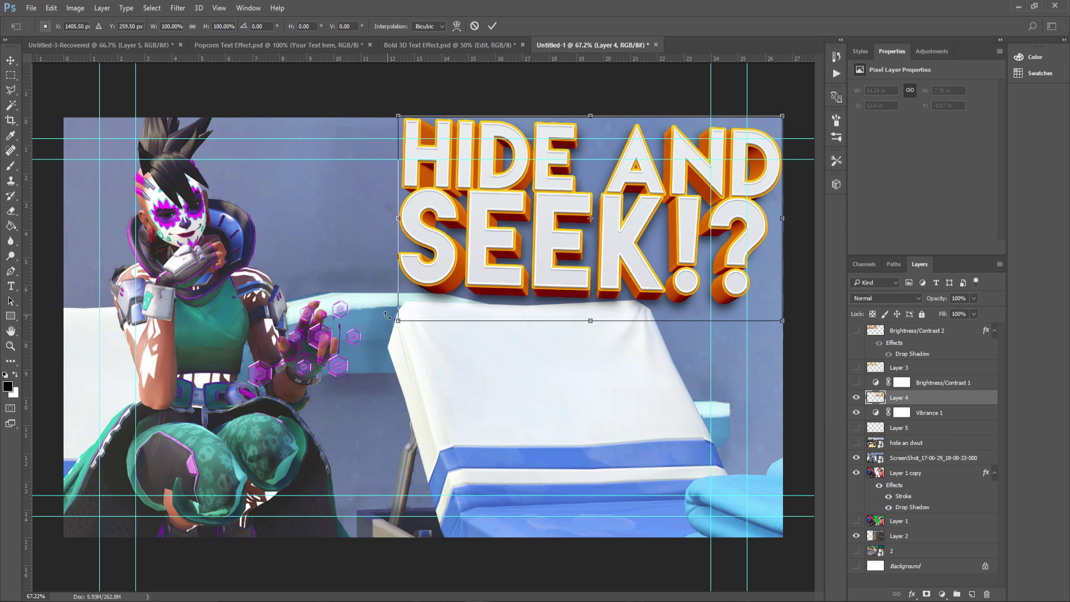
{"action": "left_click_drag", "start_coordinate": [387, 314], "coordinate": [294, 365]}
{"action": "key", "text": "Return"}
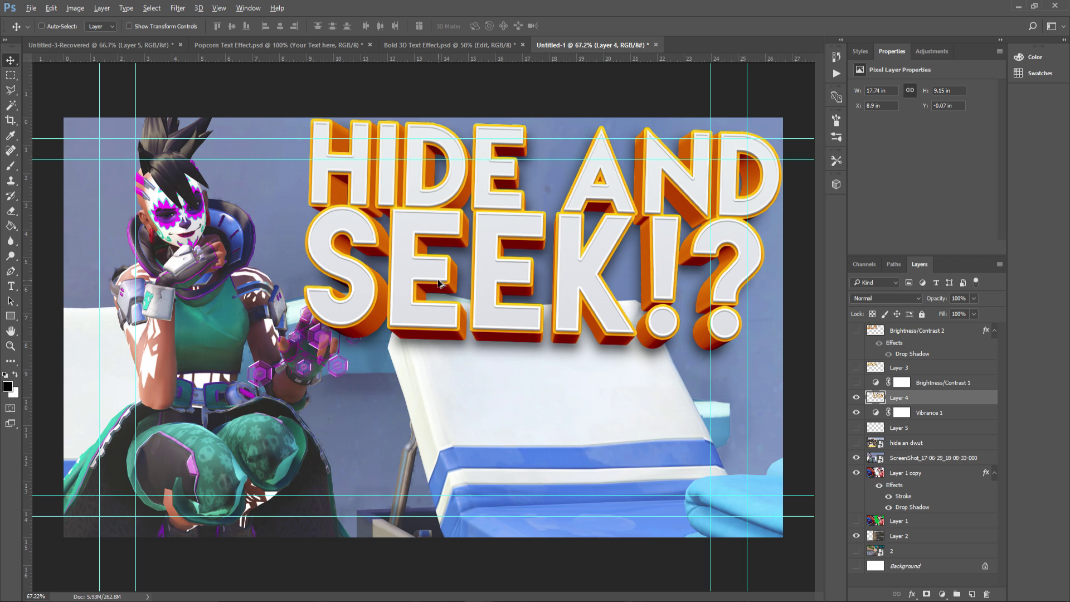
Step: Hide the title, screenshot, D.Va and background layers, leaving a transparent canvas
{"action": "key", "text": "alt"}
{"action": "left_click_drag", "start_coordinate": [856, 397], "coordinate": [856, 448]}
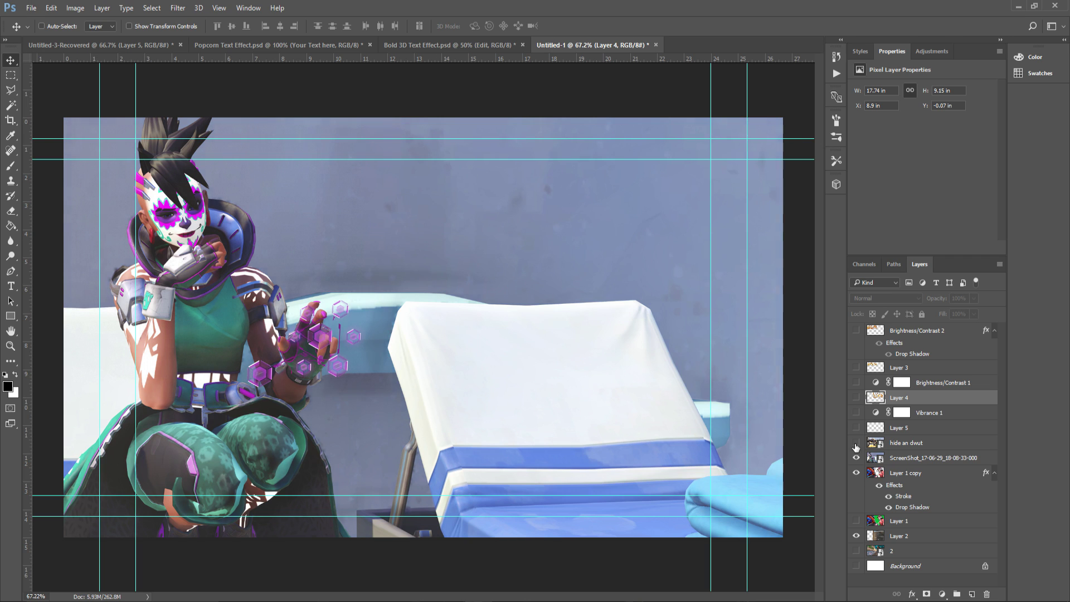
{"action": "left_click", "coordinate": [856, 412]}
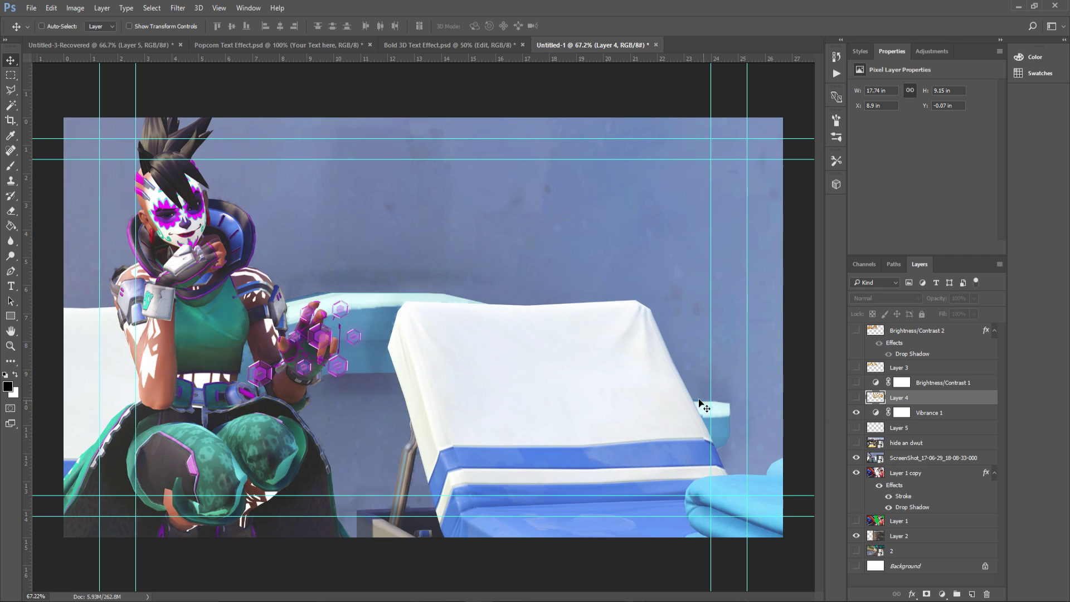
{"action": "left_click_drag", "start_coordinate": [853, 473], "coordinate": [856, 536]}
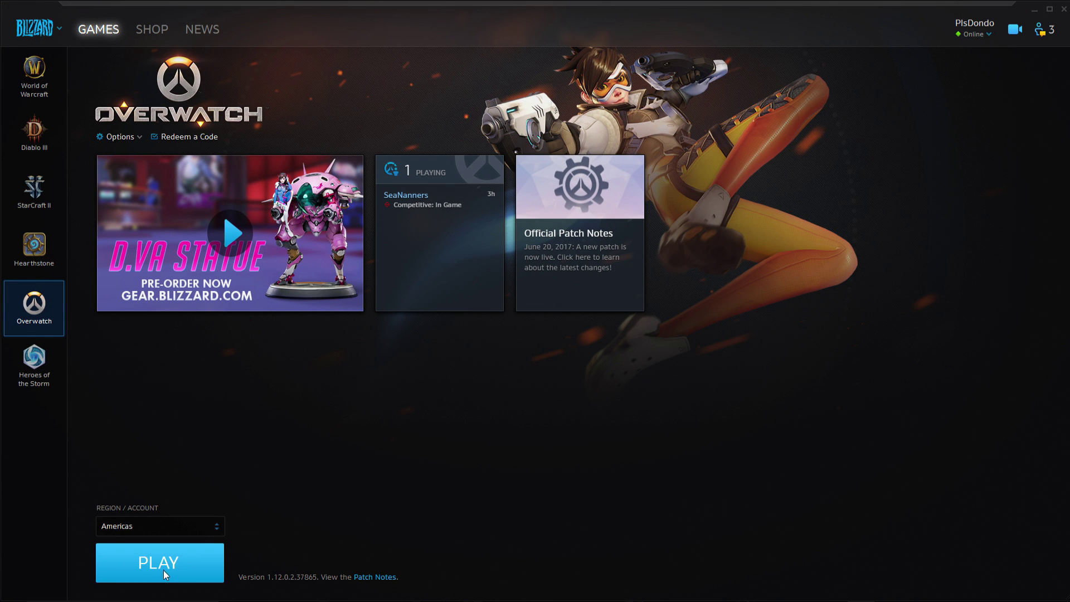
Step: Launch Overwatch from Battle.net with the PLAY button
{"action": "left_click", "coordinate": [162, 570]}
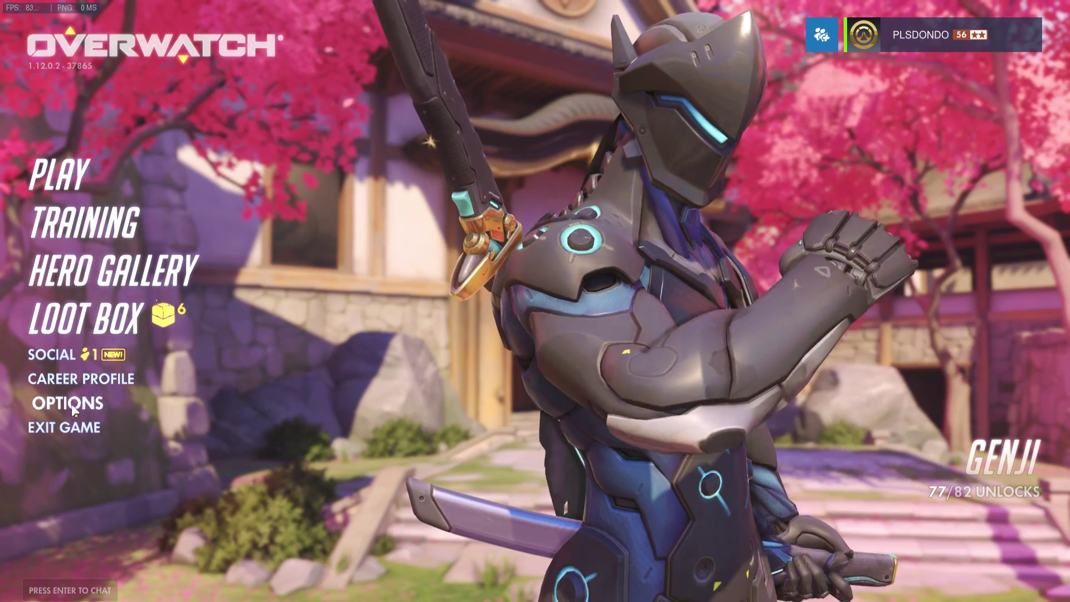
Step: Open the game Options and browse the Gameplay, Social and Controls settings
{"action": "left_click", "coordinate": [79, 405]}
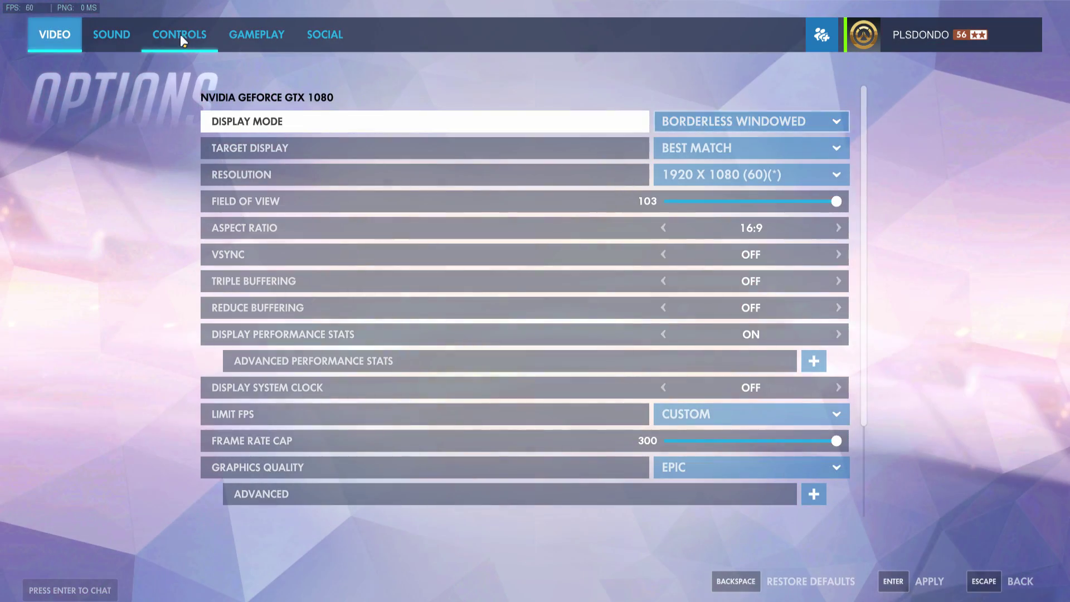
{"action": "left_click", "coordinate": [272, 31]}
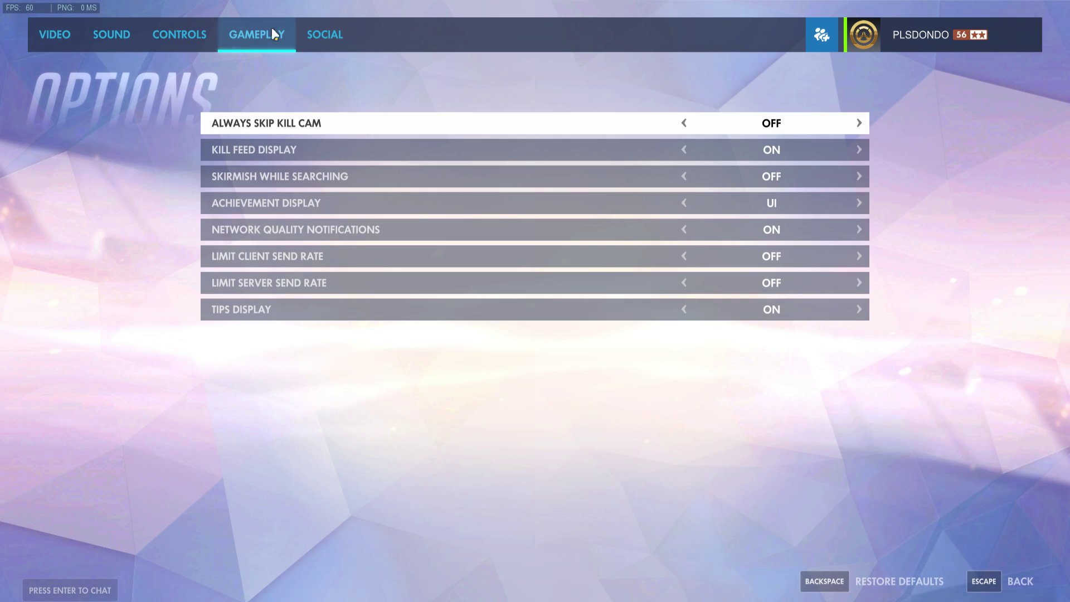
{"action": "left_click", "coordinate": [312, 38]}
{"action": "left_click", "coordinate": [178, 35]}
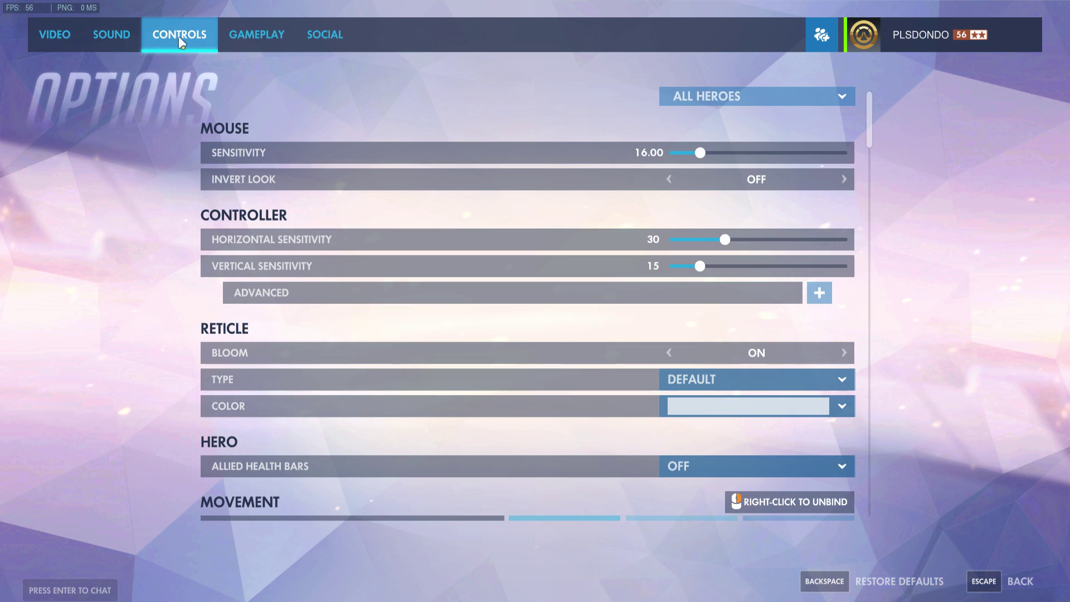
{"action": "mouse_move", "coordinate": [873, 131]}
{"action": "left_mouse_down"}
{"action": "mouse_move", "coordinate": [866, 351]}
{"action": "mouse_move", "coordinate": [877, 457]}
{"action": "left_mouse_up"}
Step: Set Video > Advanced Screenshot Quality to 7X Resolution and return to the main menu
{"action": "left_click", "coordinate": [55, 35]}
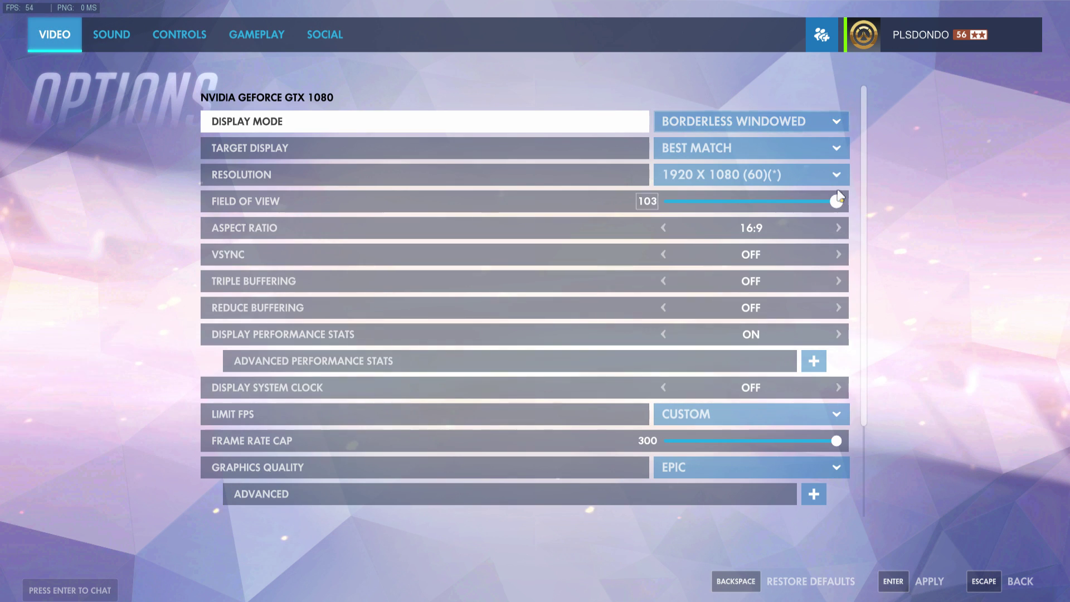
{"action": "scroll", "coordinate": [869, 220], "scroll_direction": "down", "scroll_amount": 1}
{"action": "scroll", "coordinate": [869, 220], "scroll_direction": "down", "scroll_amount": 3}
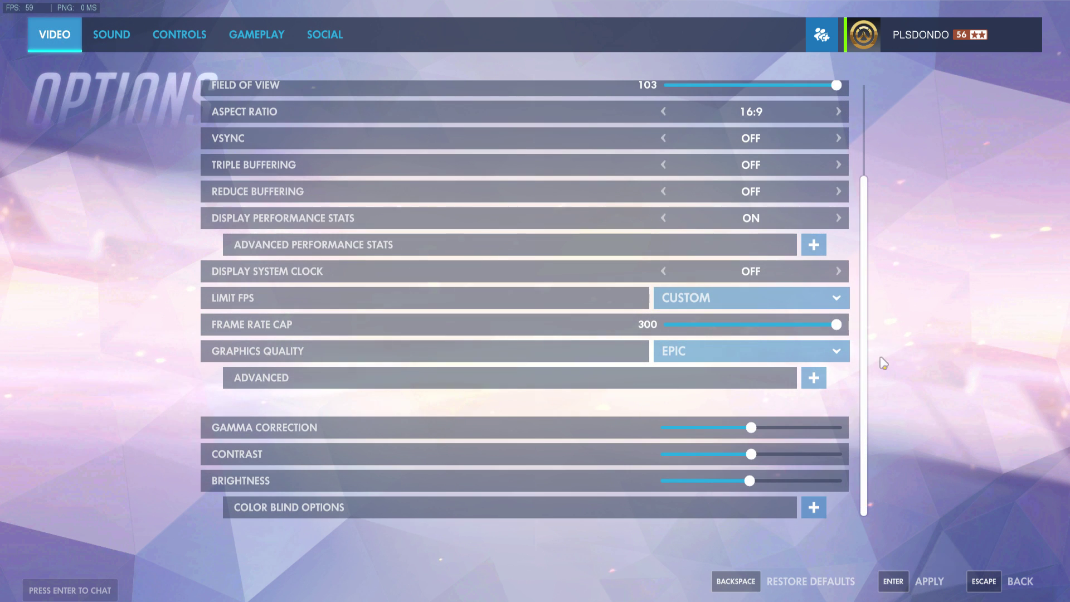
{"action": "left_click", "coordinate": [813, 377]}
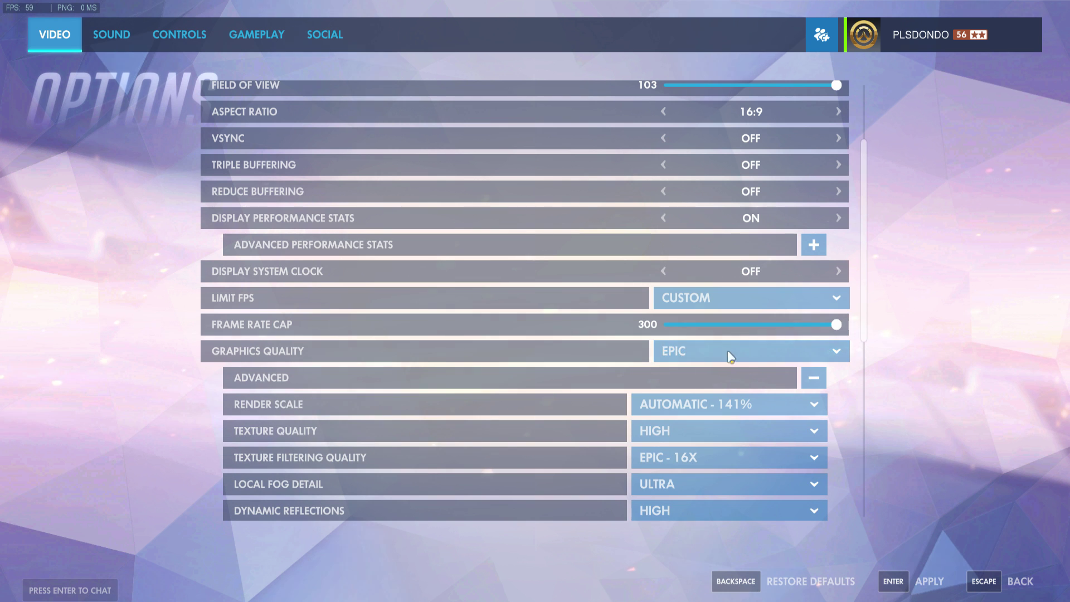
{"action": "scroll", "coordinate": [868, 234], "scroll_direction": "down", "scroll_amount": 2}
{"action": "scroll", "coordinate": [872, 251], "scroll_direction": "down", "scroll_amount": 9}
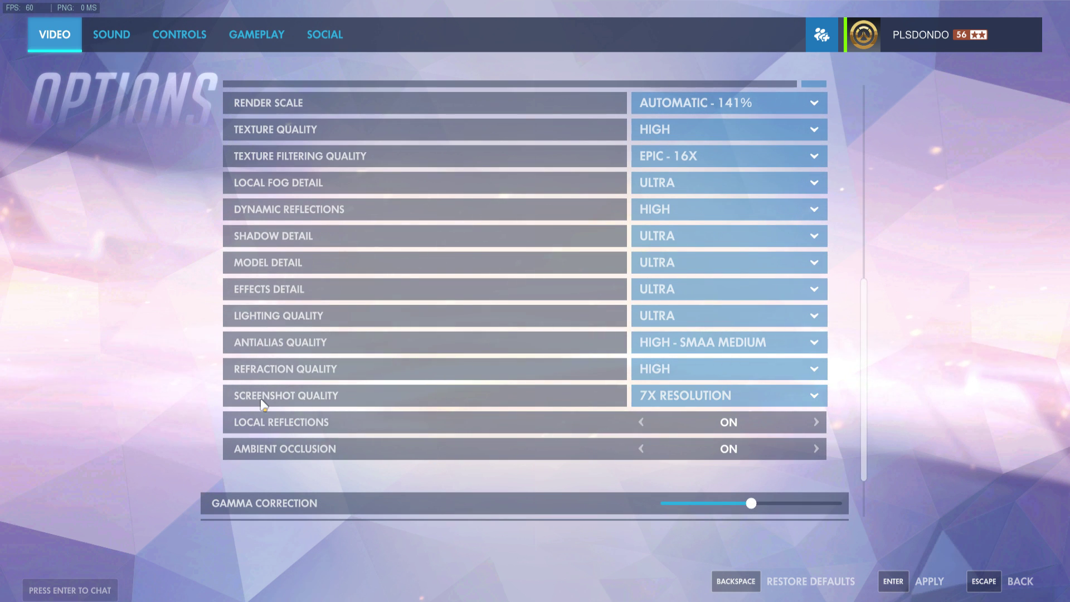
{"action": "left_click", "coordinate": [646, 389]}
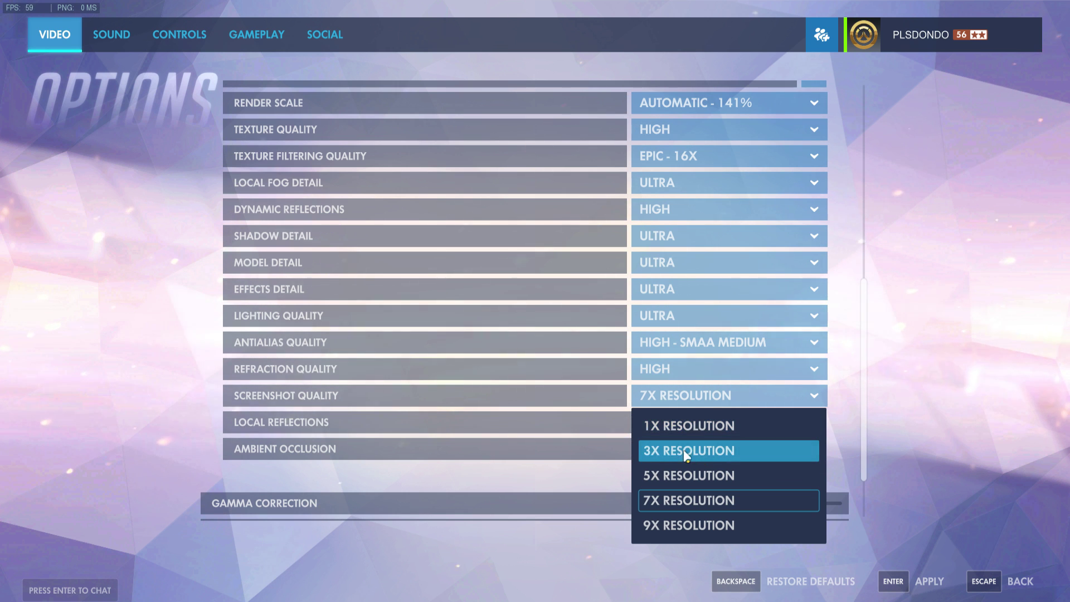
{"action": "left_click", "coordinate": [730, 500]}
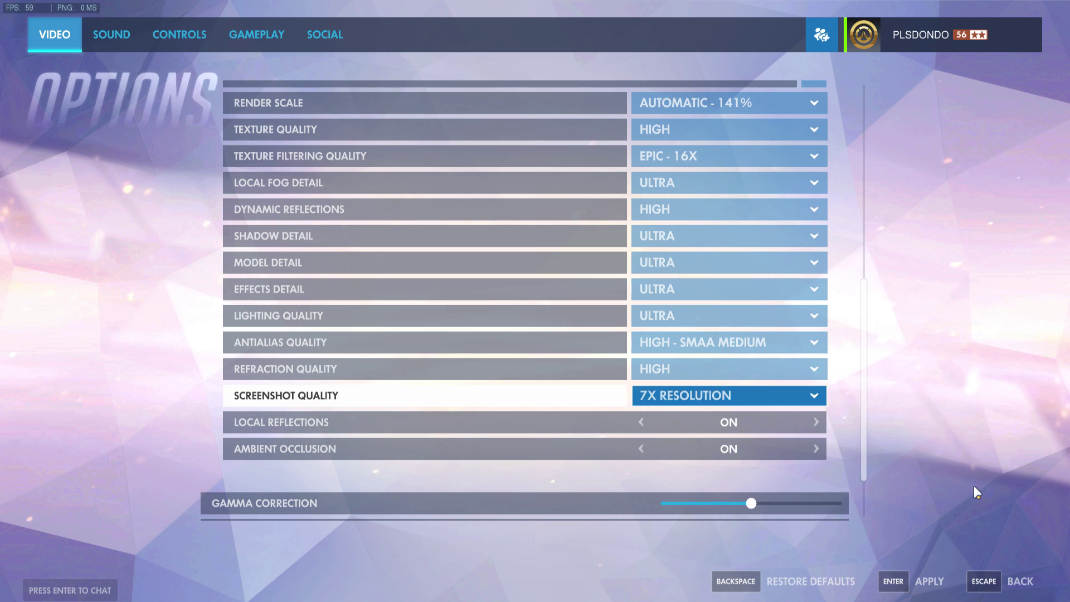
{"action": "left_click", "coordinate": [1009, 584]}
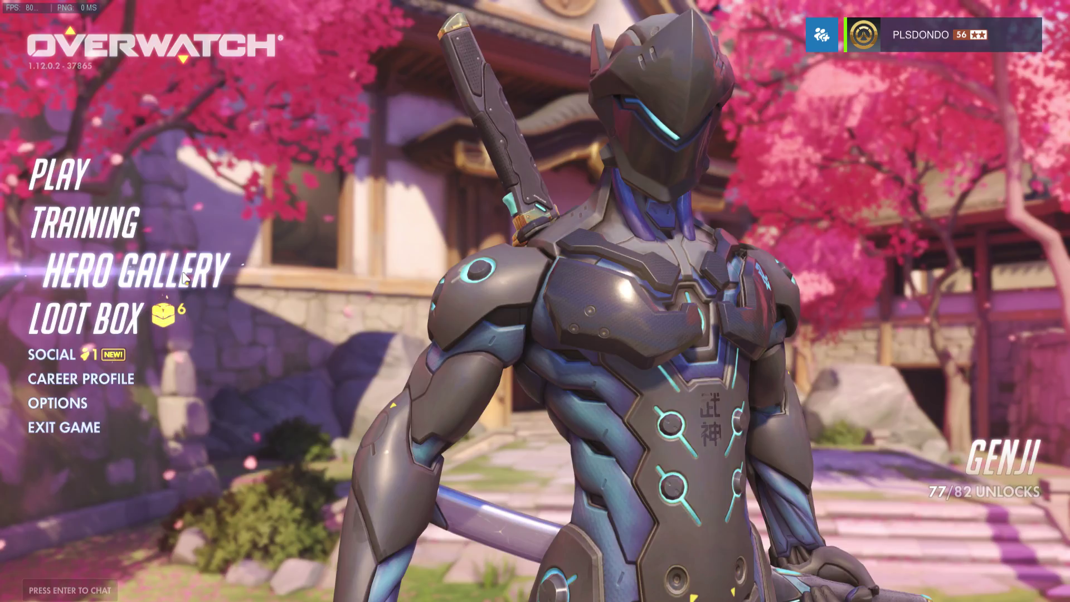
Step: Screenshot Genji's Warrior's Salute highlight intro from the Hero Gallery, then return to the main menu
{"action": "left_click", "coordinate": [156, 272]}
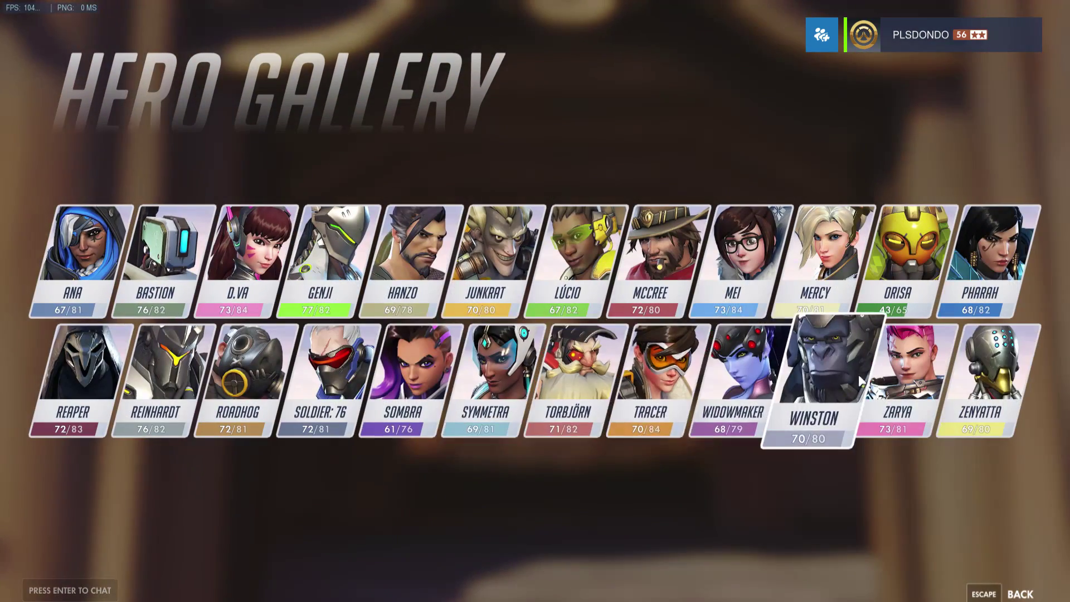
{"action": "left_click", "coordinate": [338, 275]}
{"action": "left_click", "coordinate": [174, 375]}
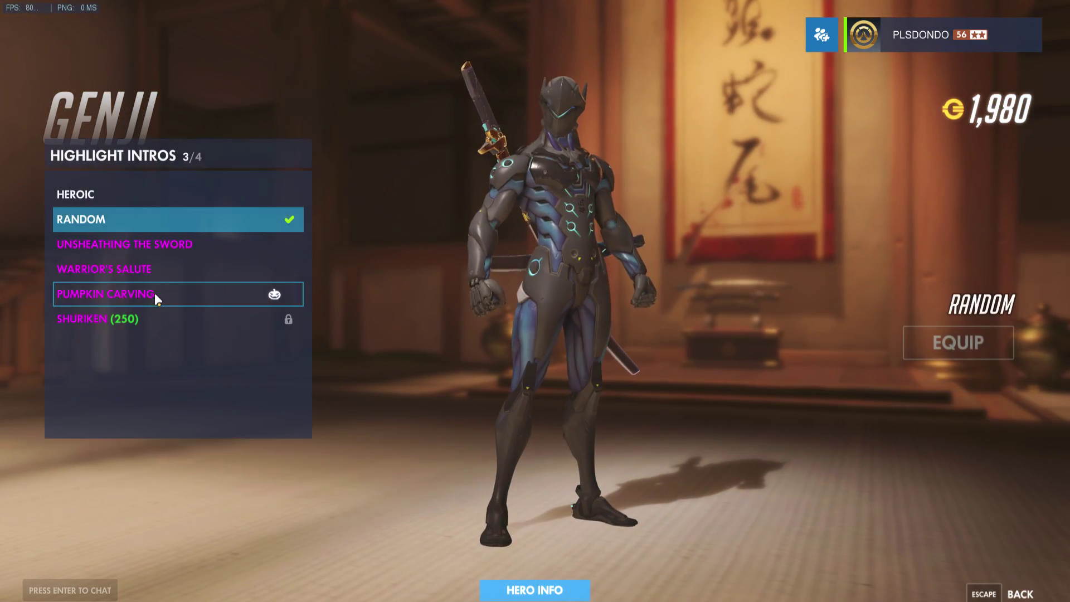
{"action": "left_click", "coordinate": [153, 278]}
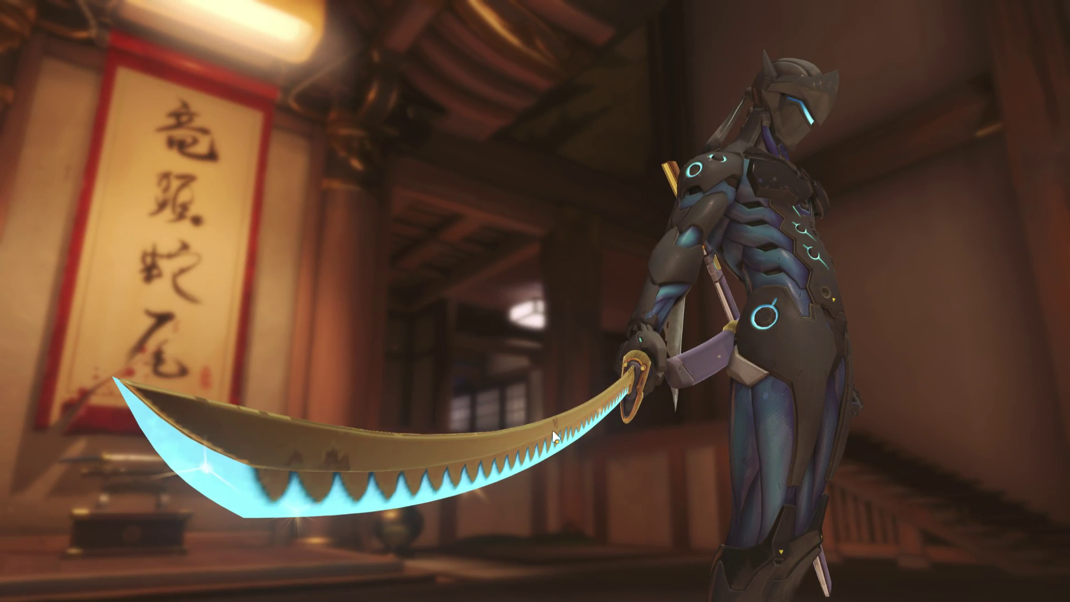
{"action": "key", "text": "Print"}
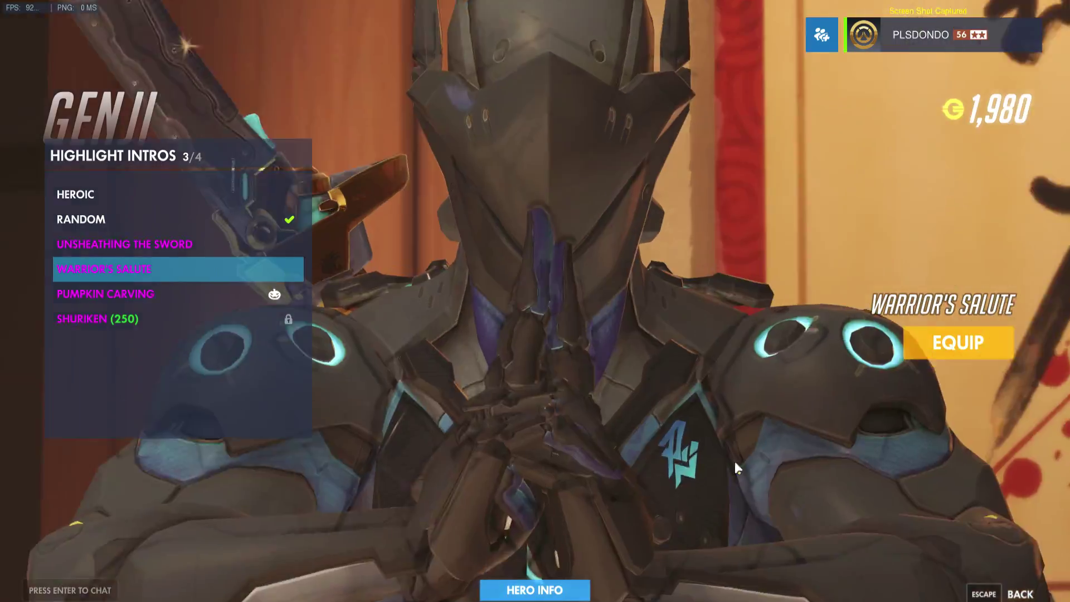
{"action": "key", "text": "Escape"}
{"action": "key", "text": "Escape"}
{"action": "key", "text": "Escape"}
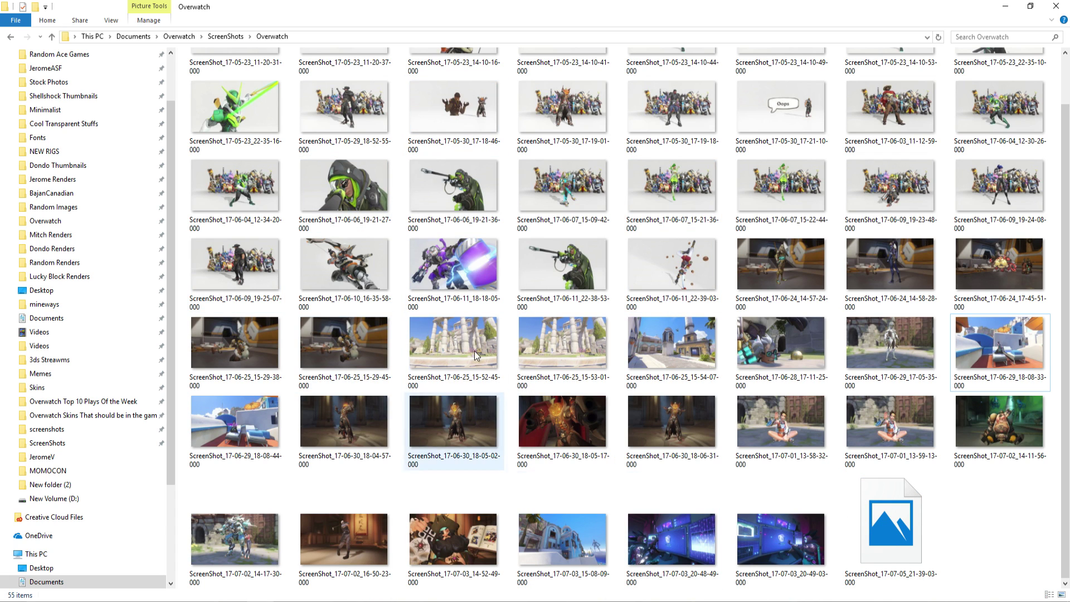
Step: Select the newest ScreenShots file, then the previous one to see its 387 MB size
{"action": "left_click", "coordinate": [896, 538]}
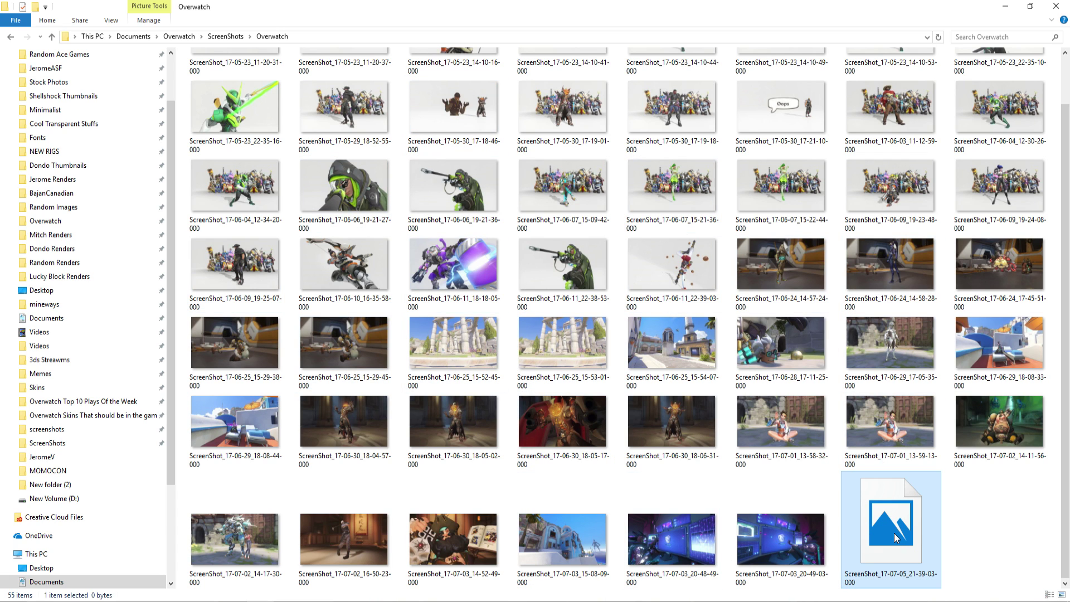
{"action": "key", "text": "Left"}
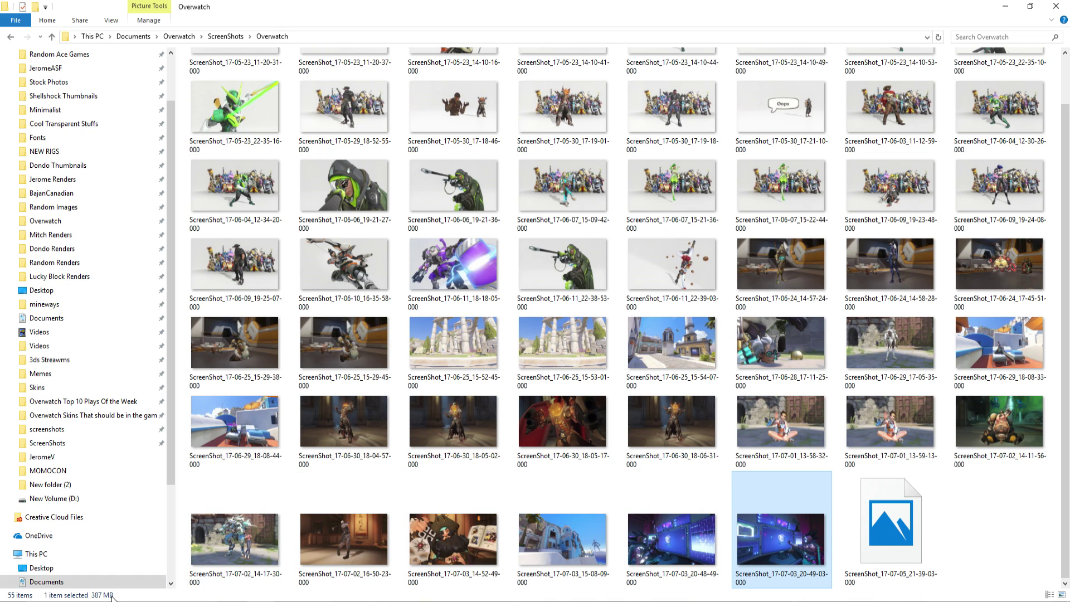